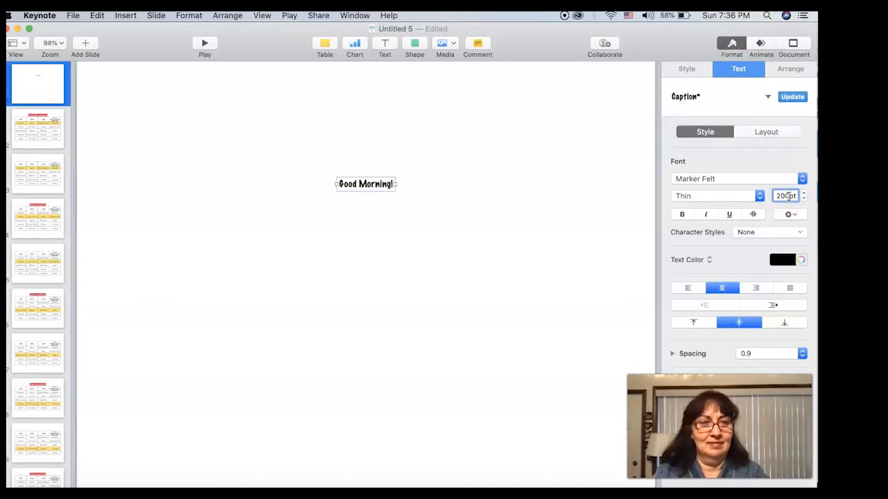
# Step: Set the "Good Morning!" text to 200 pt and move it down to the middle of the first slide
pyautogui.press('Return')
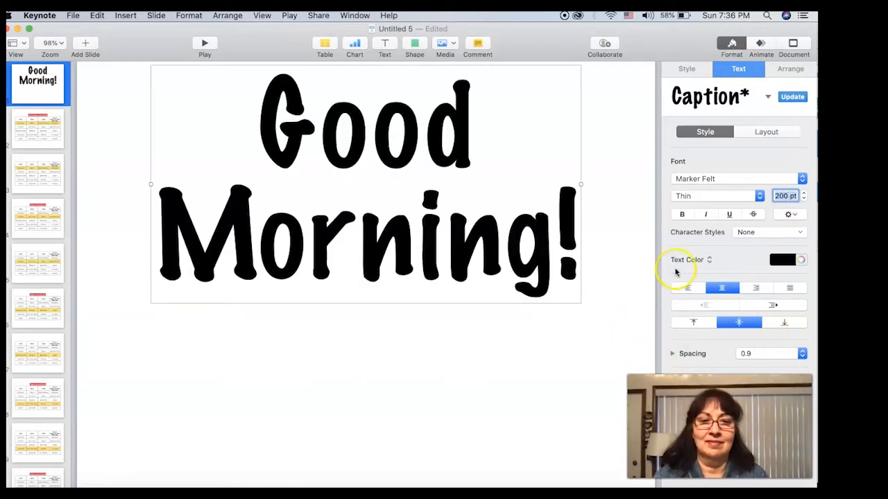
pyautogui.click(586, 321)
pyautogui.click(489, 273)
pyautogui.moveTo(489, 267); pyautogui.dragTo(470, 355)
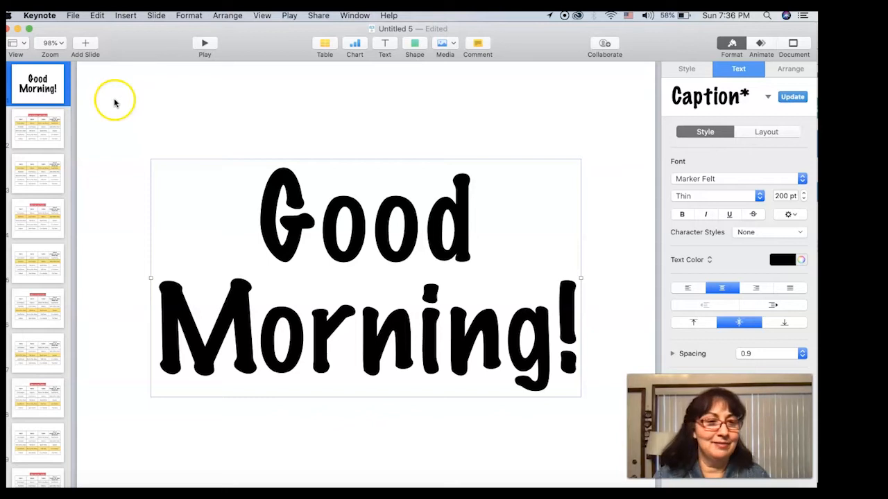
# Step: Insert the solid sun shape with triangular rays from the Nature shapes onto the "Good Morning!" slide
pyautogui.click(125, 16)
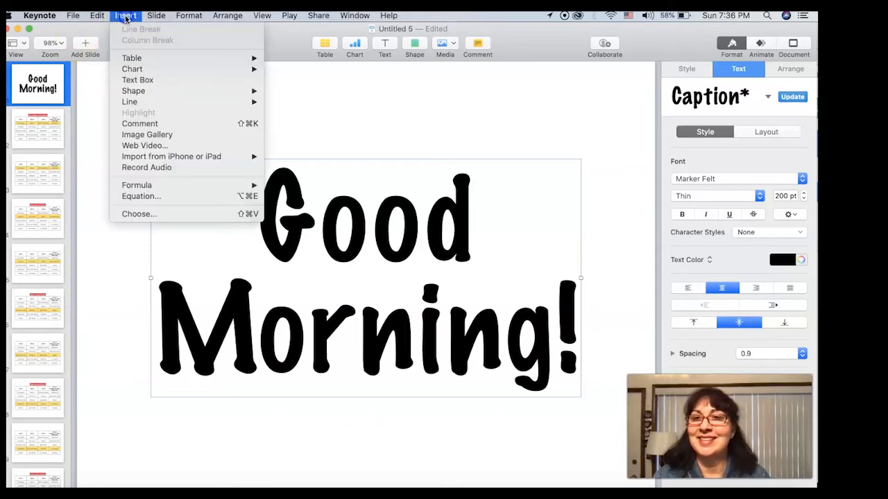
pyautogui.click(357, 93)
pyautogui.click(415, 44)
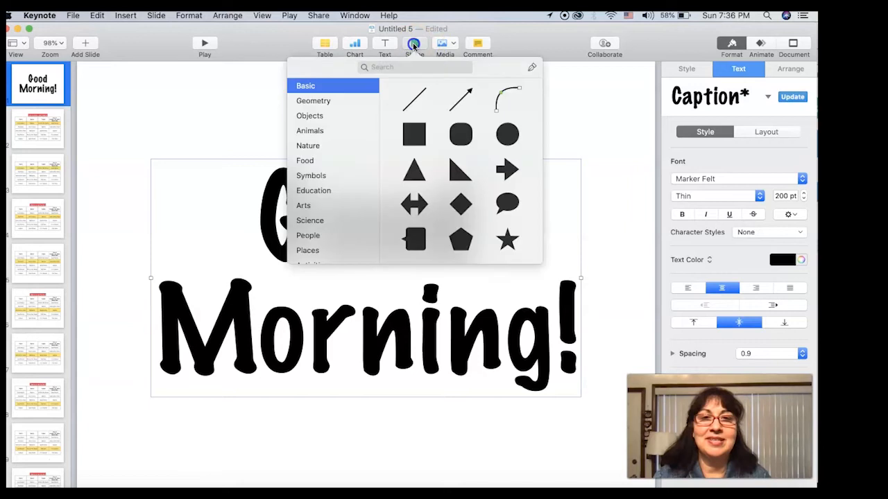
pyautogui.click(313, 147)
pyautogui.scroll(-6, 427, 194)
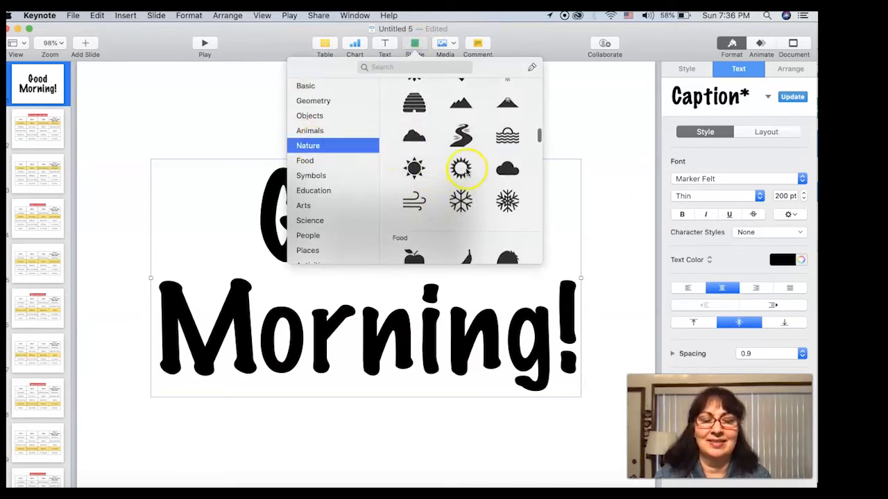
pyautogui.click(415, 168)
# Step: Enlarge the sun and place it in the slide's upper-left corner, slightly overlapping the G of "Good"
pyautogui.moveTo(374, 281); pyautogui.dragTo(166, 125)
pyautogui.moveTo(193, 152); pyautogui.dragTo(293, 252)
pyautogui.moveTo(215, 179); pyautogui.dragTo(183, 155)
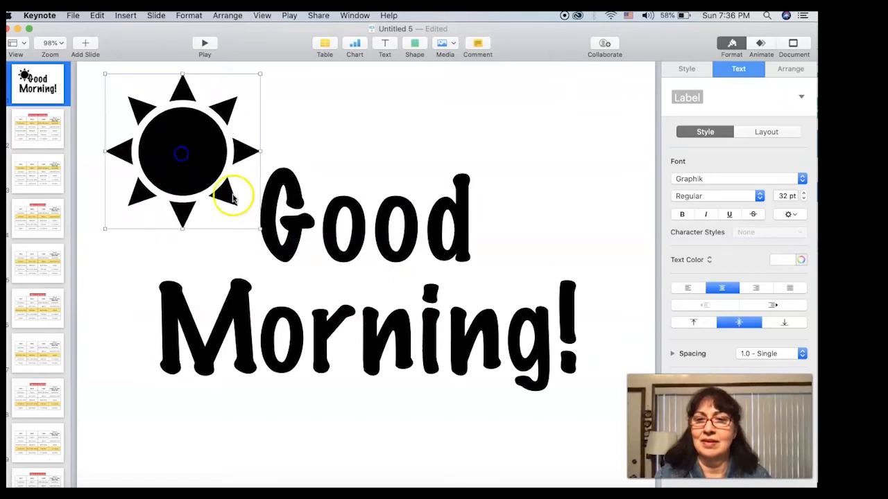
pyautogui.moveTo(259, 230); pyautogui.dragTo(283, 252)
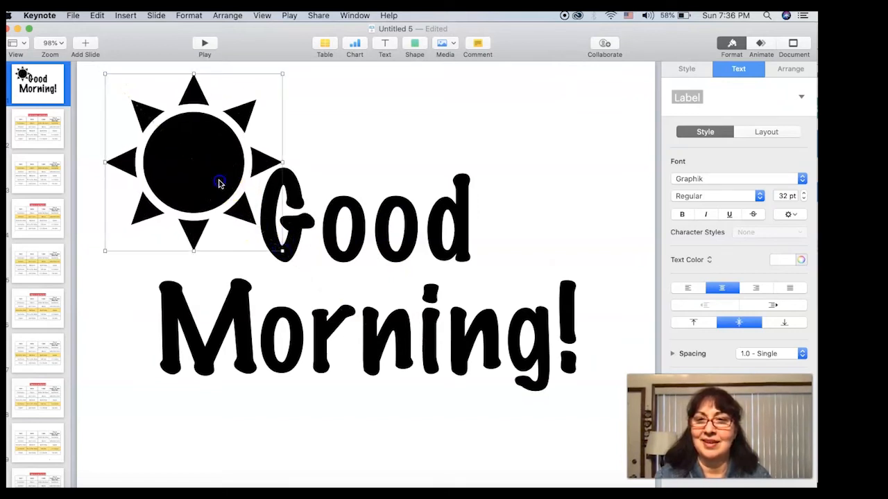
pyautogui.moveTo(220, 183); pyautogui.dragTo(208, 175)
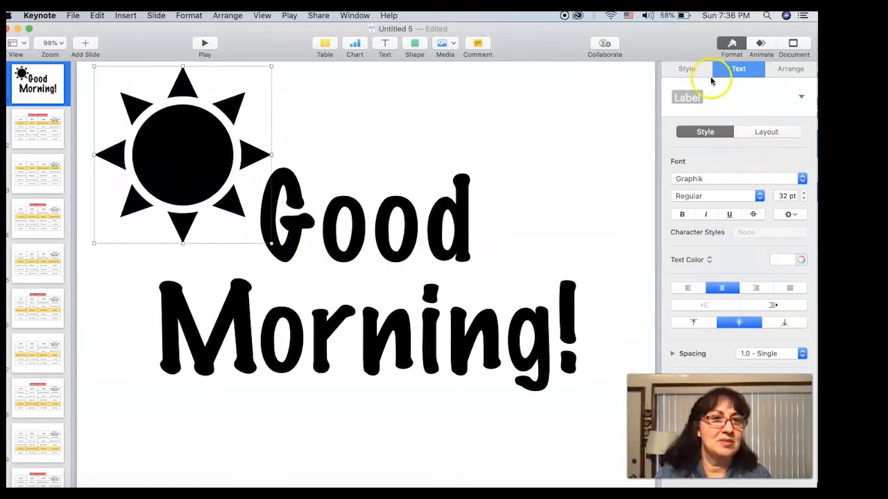
# Step: Fill the sun with light yellow and give it a 2 pt black line border
pyautogui.click(689, 72)
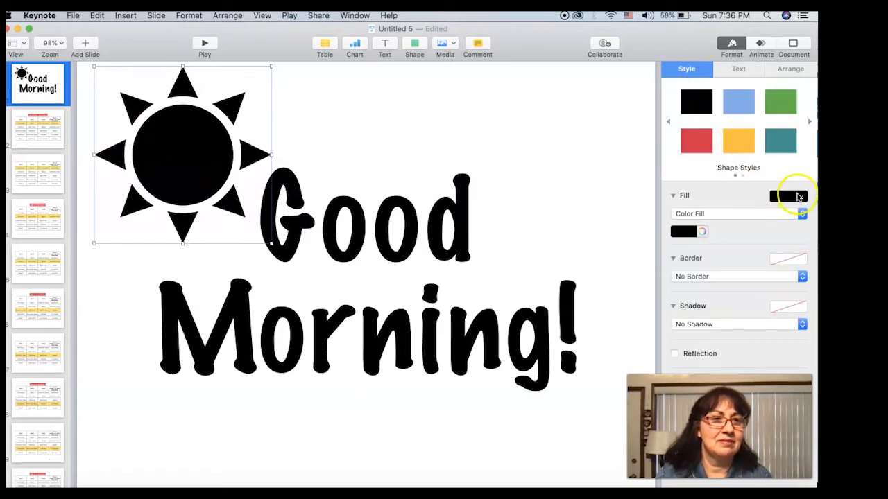
pyautogui.click(791, 195)
pyautogui.click(753, 254)
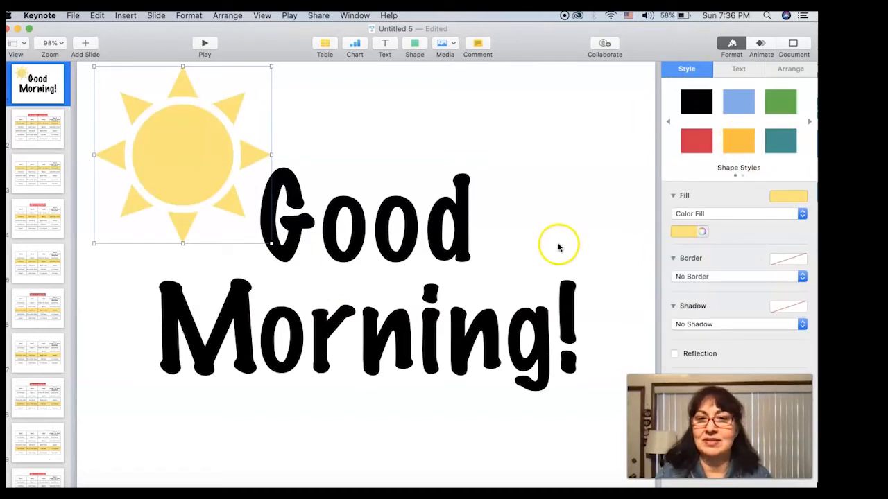
pyautogui.click(798, 258)
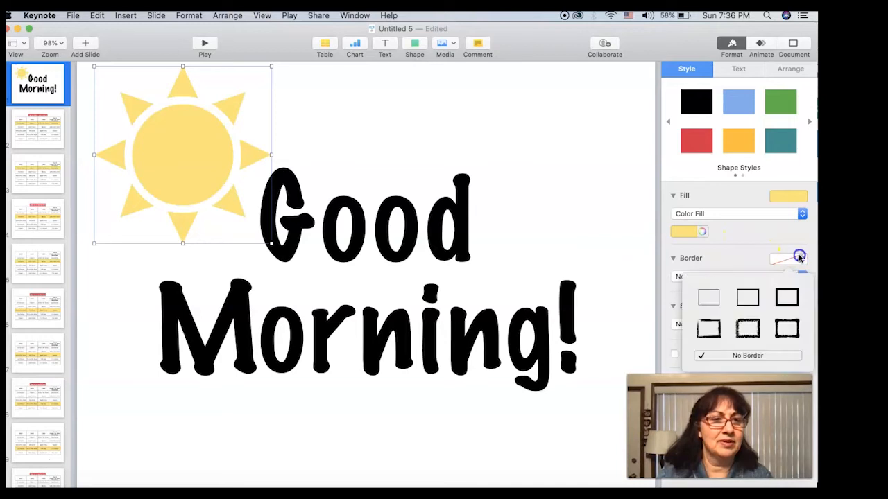
pyautogui.click(752, 298)
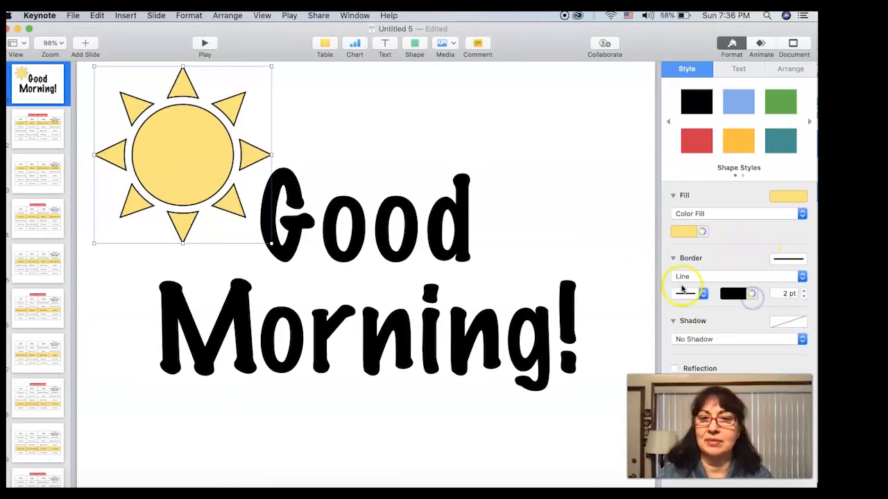
pyautogui.click(615, 276)
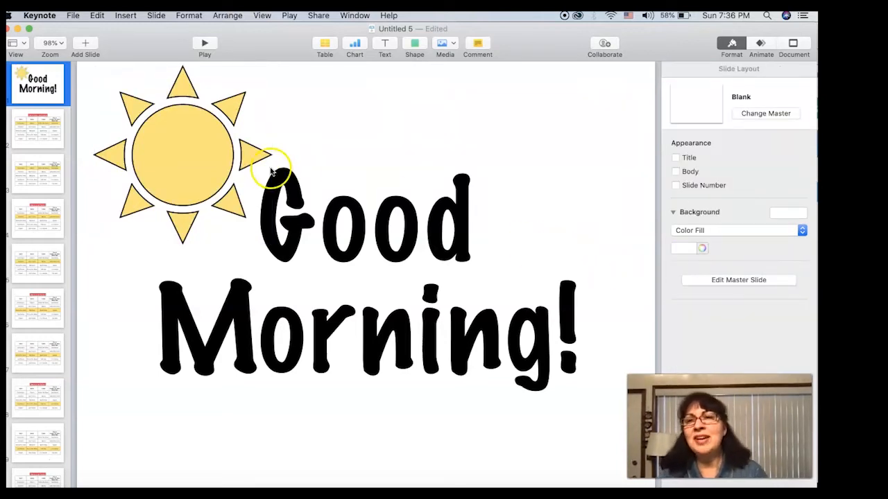
# Step: Add a text box to the blank last slide and set its font to Marker Felt
pyautogui.scroll(-5, 38, 395)
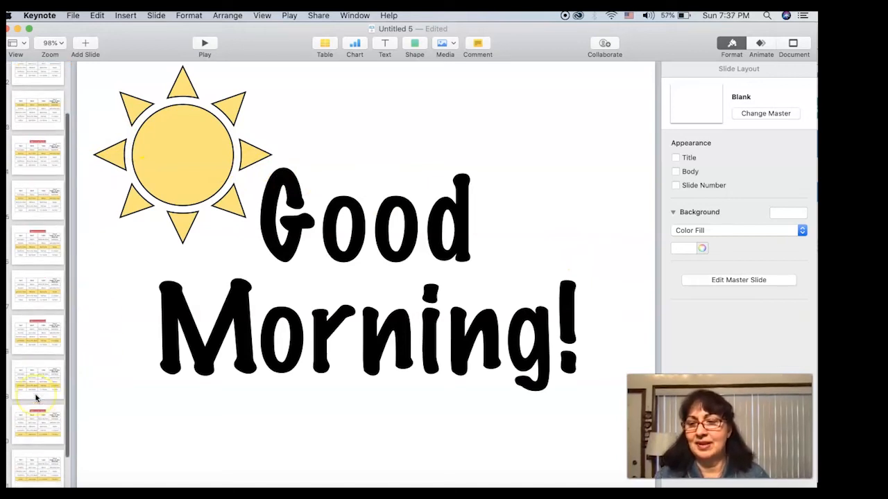
pyautogui.click(51, 474)
pyautogui.click(317, 262)
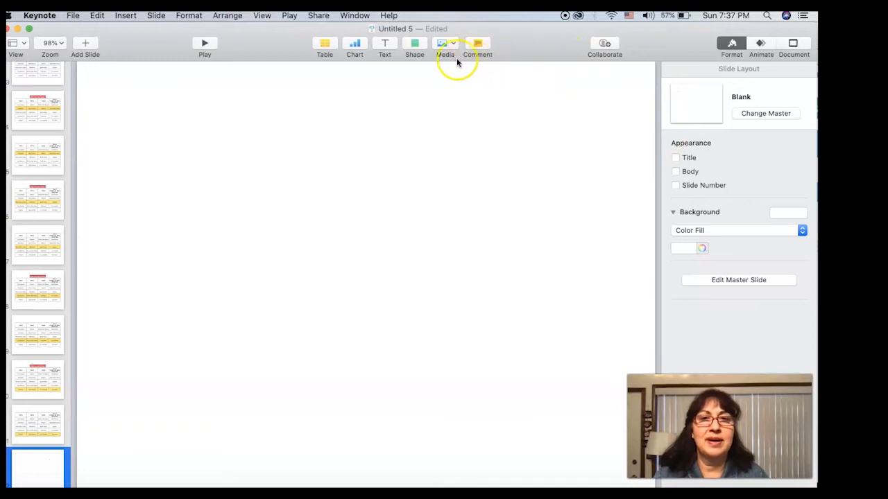
pyautogui.click(385, 48)
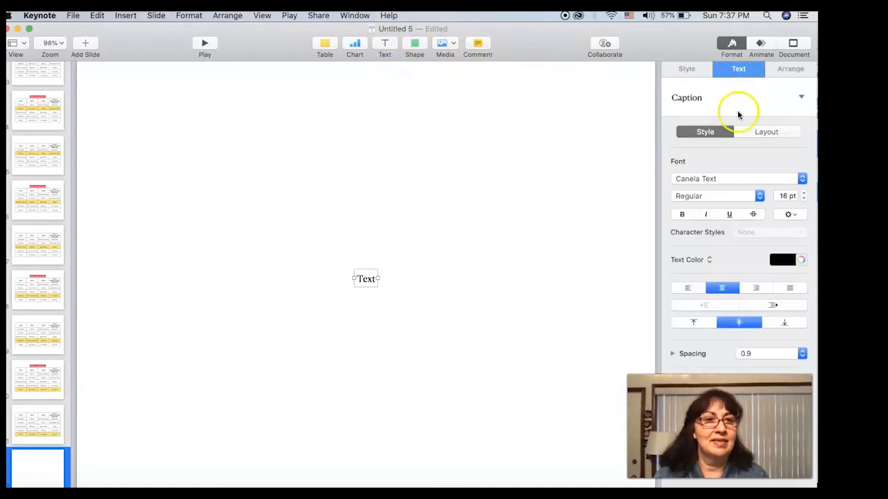
pyautogui.click(738, 178)
pyautogui.scroll(10, 734, 174)
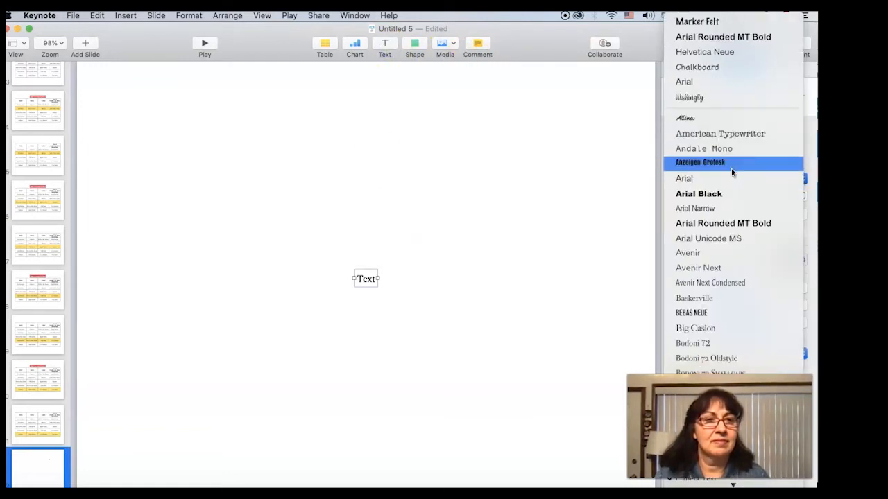
pyautogui.click(702, 19)
# Step: Set the new text box's font size to 200 pt
pyautogui.moveTo(788, 196); pyautogui.dragTo(768, 198)
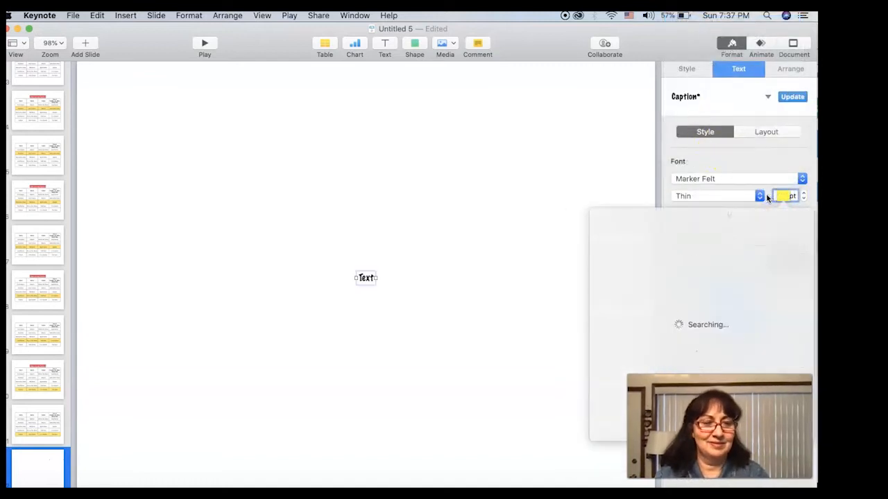
pyautogui.click(734, 198)
pyautogui.click(563, 177)
pyautogui.click(786, 196)
pyautogui.write('12')
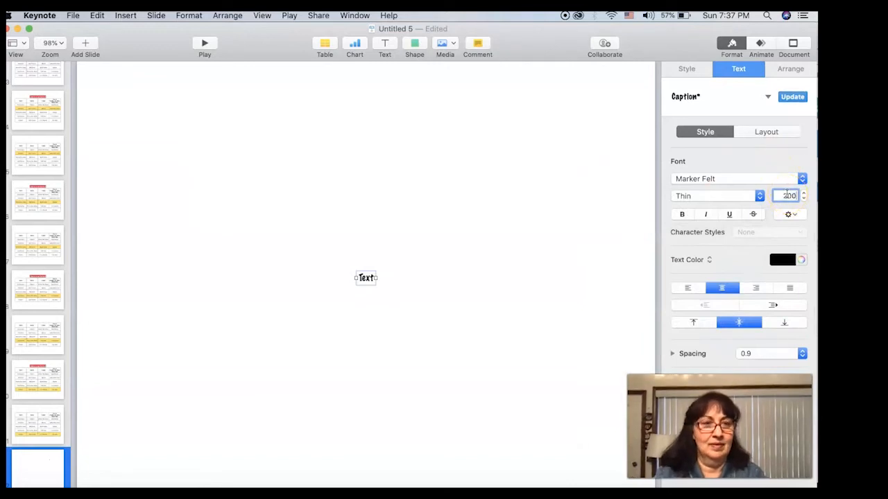
# Step: Replace the placeholder text on the last slide with "Thank you!"
pyautogui.click(365, 290)
pyautogui.write('Thank you')
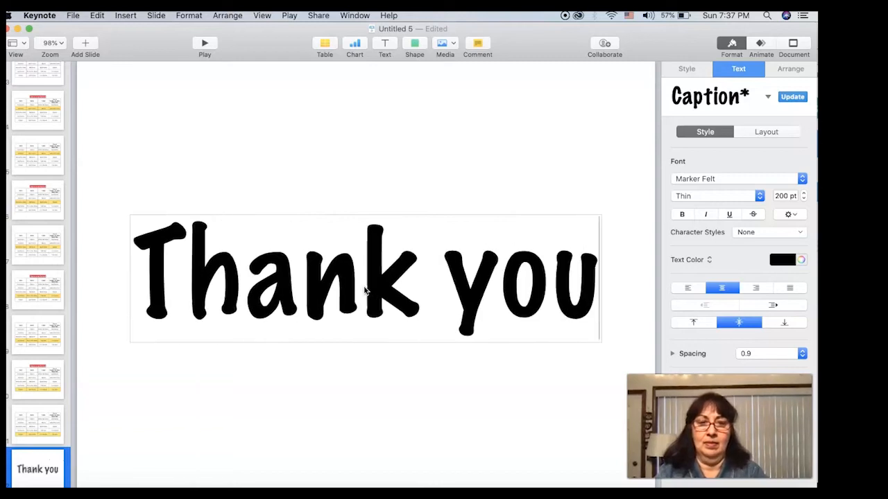
pyautogui.write('!')
pyautogui.click(263, 389)
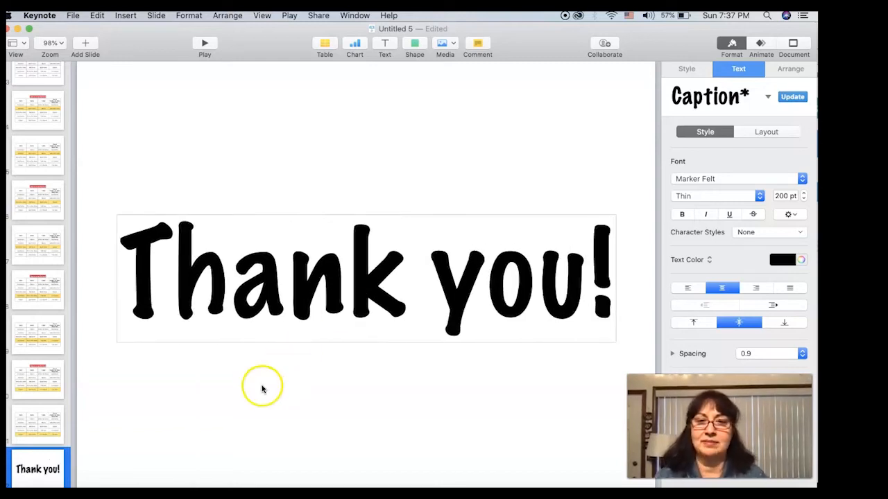
# Step: Select all slides from "Good Morning!" through "Thank you!", set their background to light blue, and check the second slide
pyautogui.scroll(10, 30, 218)
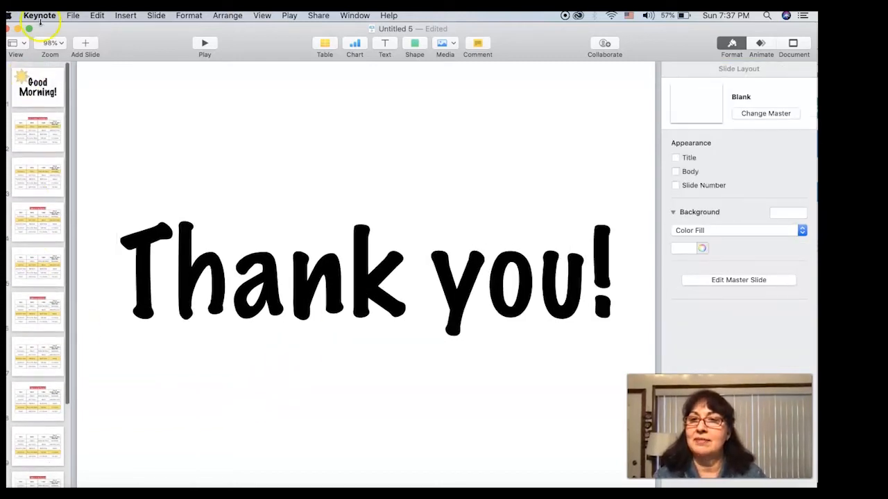
pyautogui.click(41, 82)
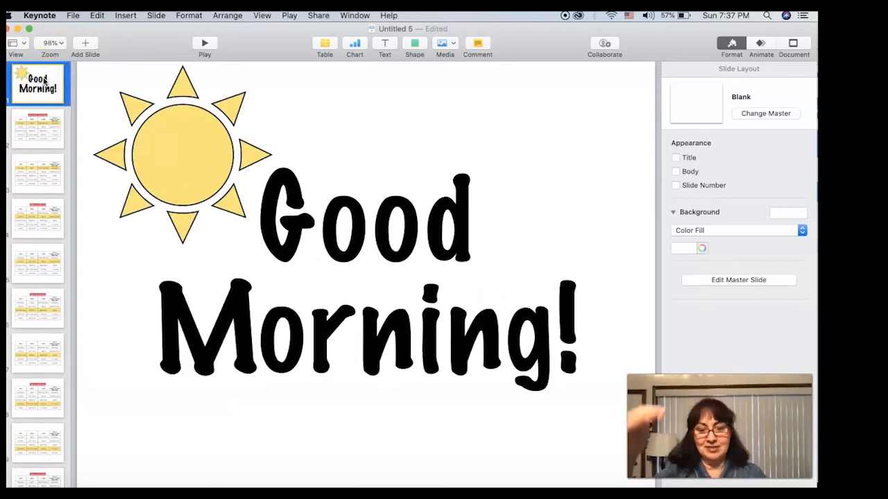
pyautogui.scroll(-10, 49, 333)
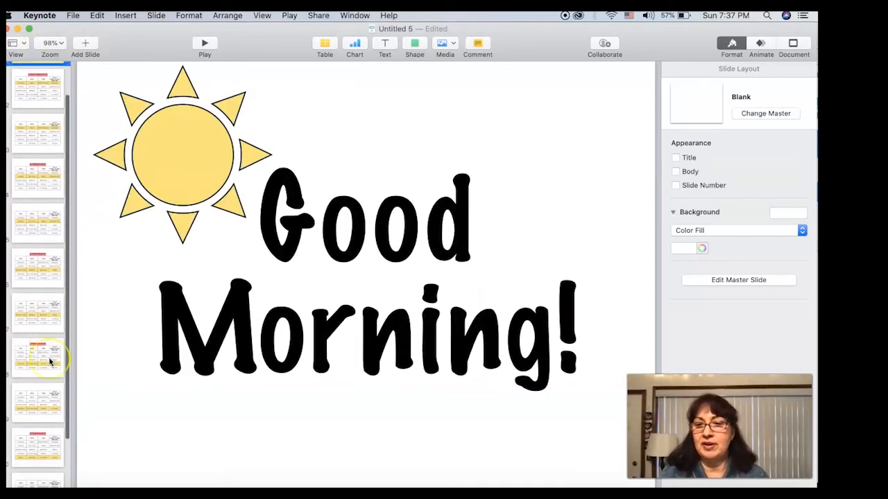
pyautogui.click(30, 462)
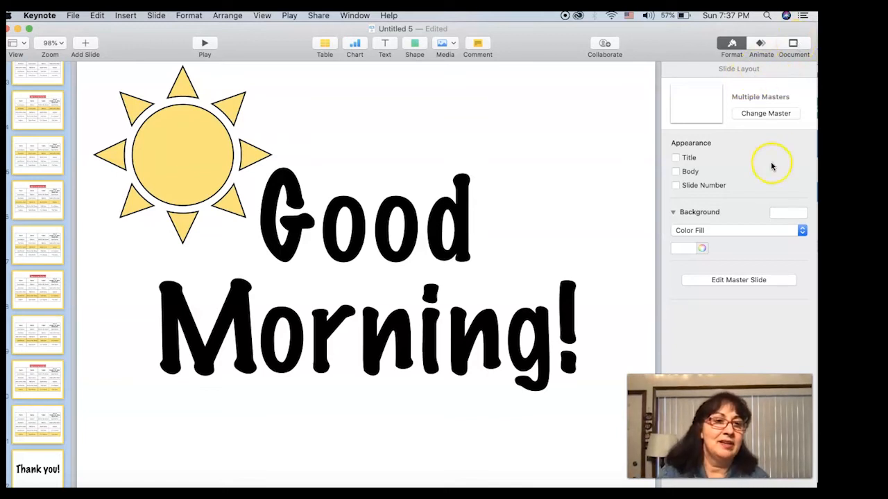
pyautogui.click(798, 213)
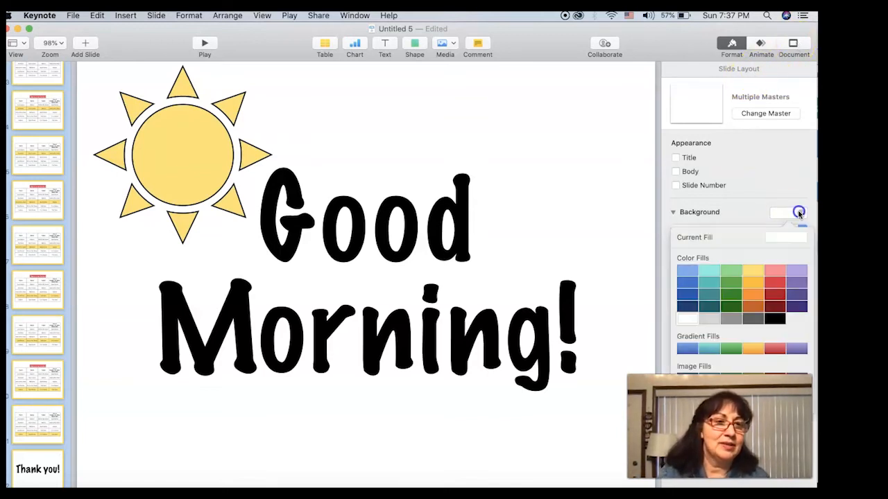
pyautogui.click(684, 271)
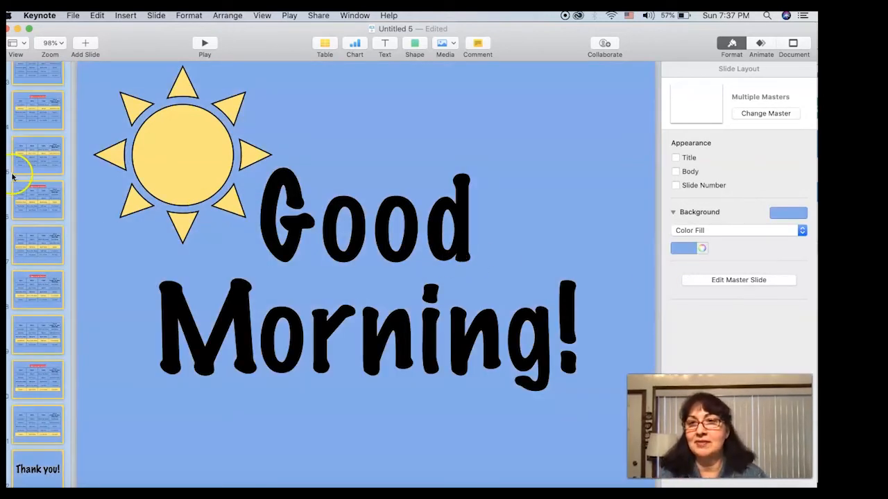
pyautogui.scroll(5, 34, 153)
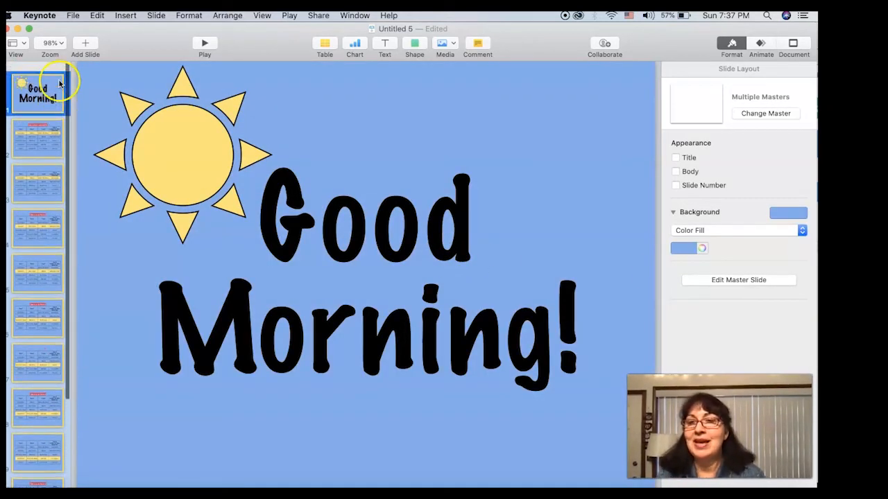
pyautogui.click(49, 122)
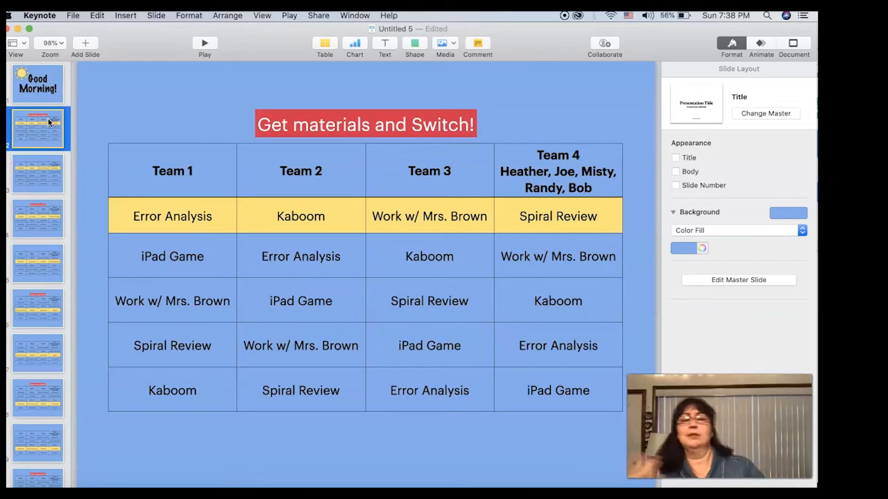
# Step: Browse for a media file to add to the "Good Morning!" slide and search for "mp3"
pyautogui.click(38, 84)
pyautogui.click(507, 116)
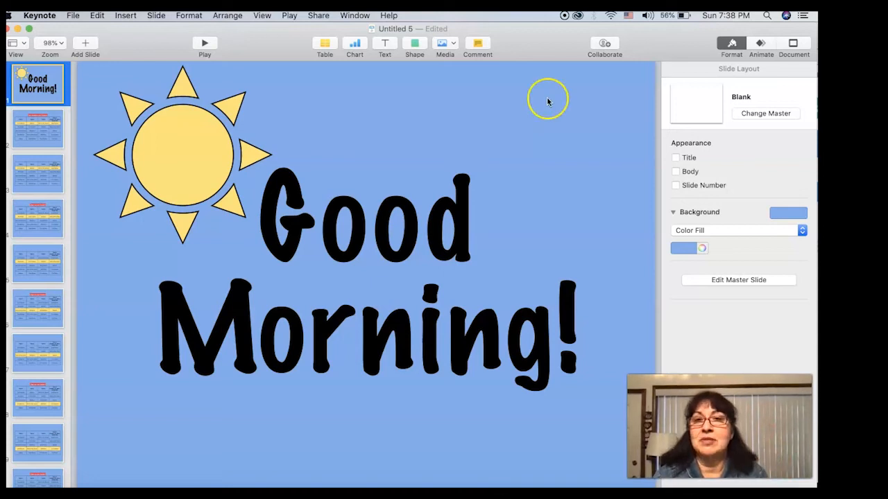
pyautogui.click(447, 44)
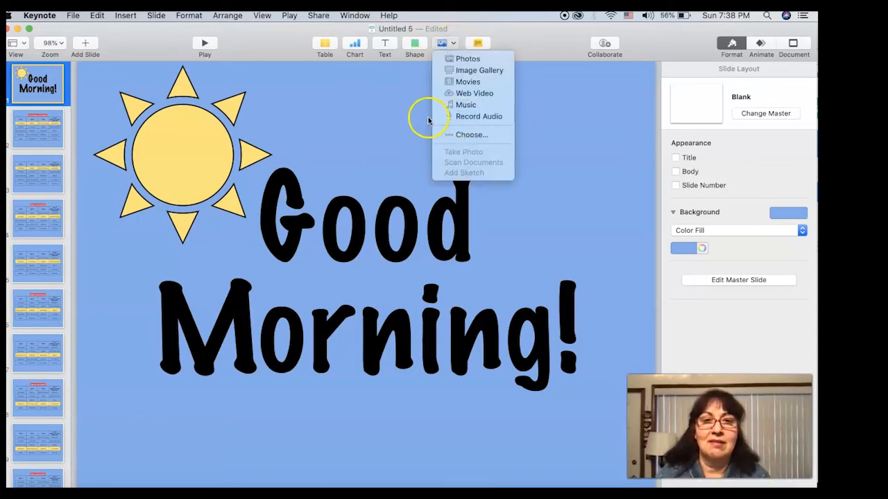
pyautogui.click(471, 137)
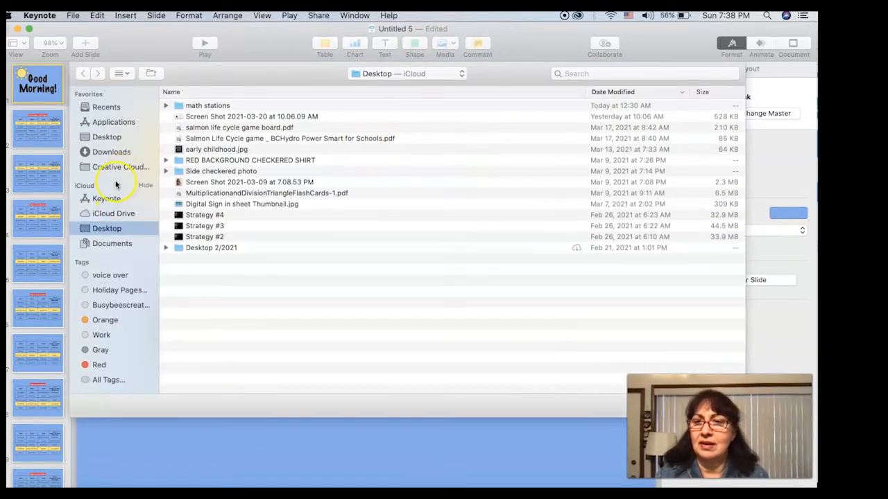
pyautogui.click(113, 152)
pyautogui.click(589, 73)
pyautogui.write('mp')
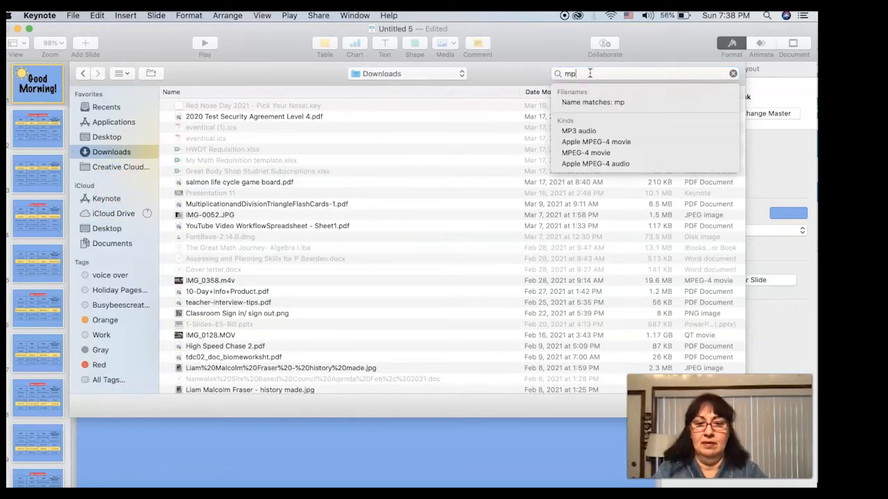
pyautogui.write('3')
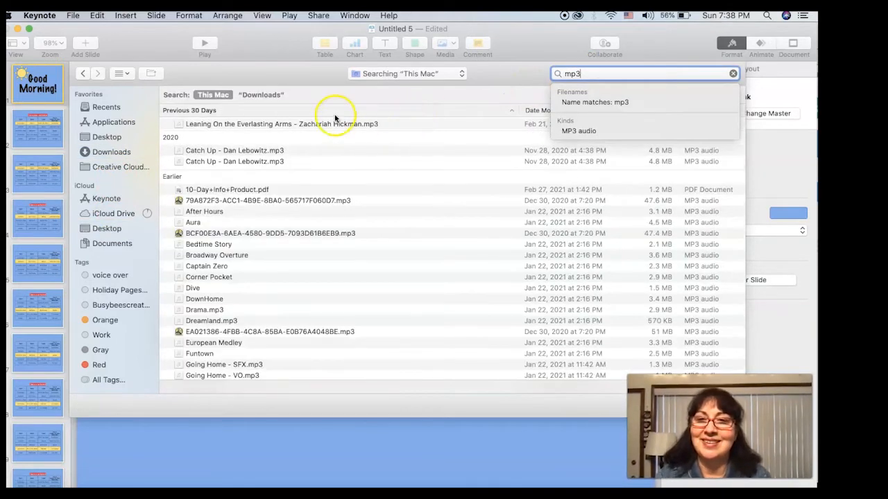
# Step: Insert the "Leaning On the Everlasting Arms" MP3 and place its audio object in the empty area above and beside the word "Good"
pyautogui.click(312, 124)
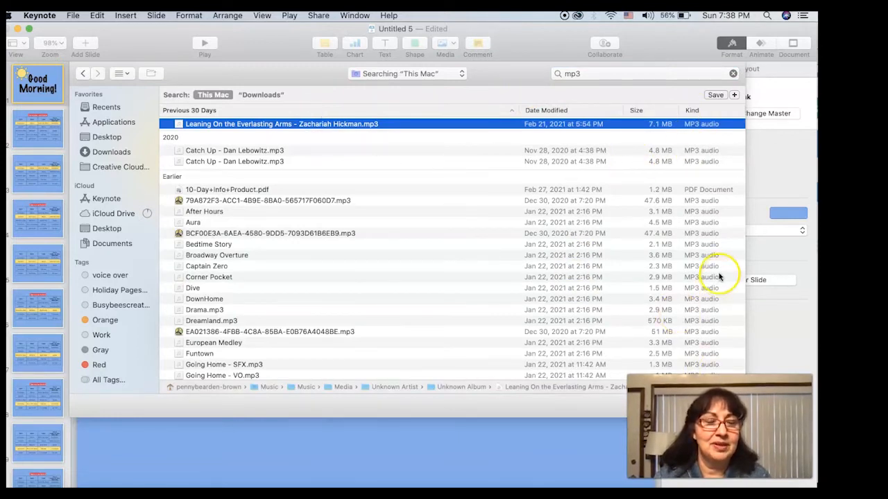
pyautogui.press('Return')
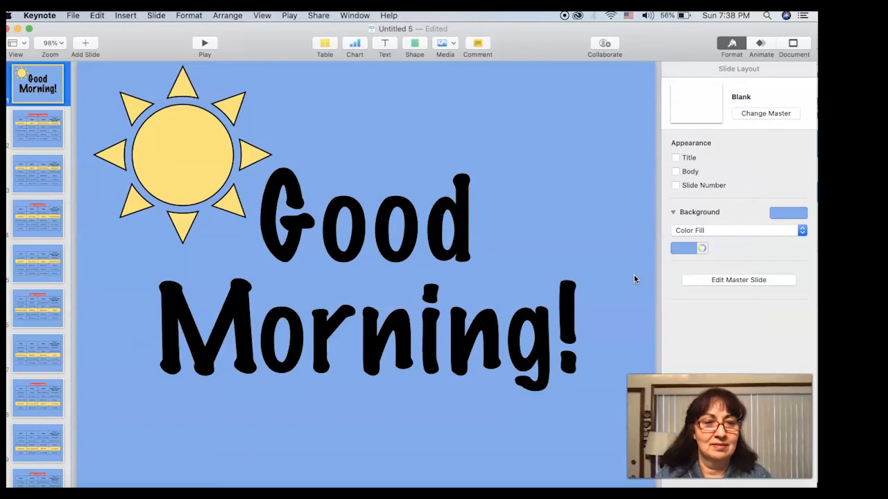
pyautogui.moveTo(389, 301); pyautogui.dragTo(548, 150)
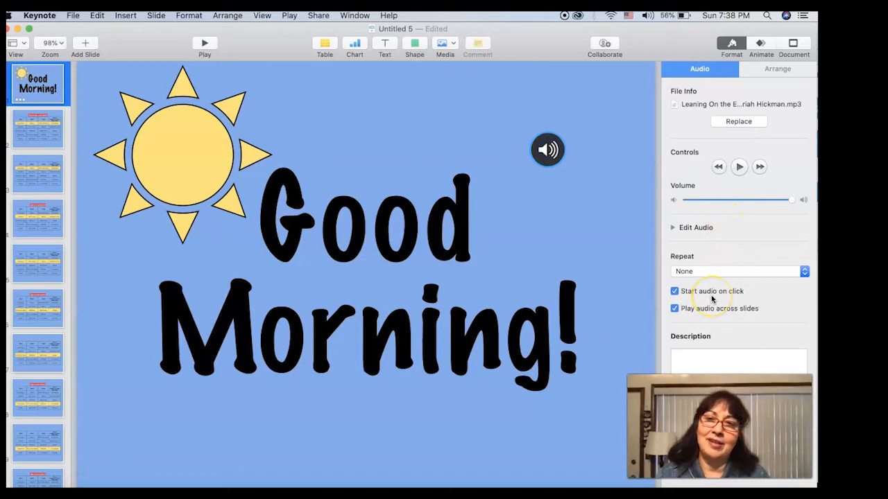
# Step: Turn off "Start audio on click" for the greeting slide's music and set its repeat option to Loop
pyautogui.click(675, 292)
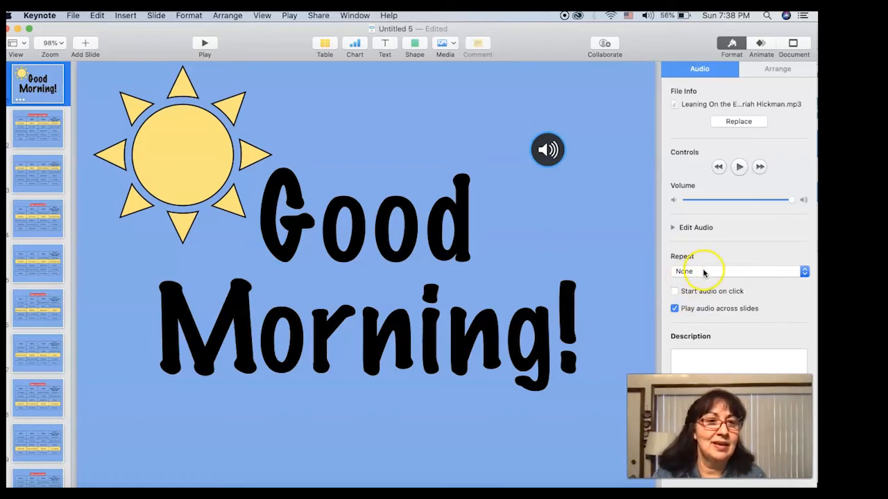
pyautogui.click(701, 271)
pyautogui.click(701, 281)
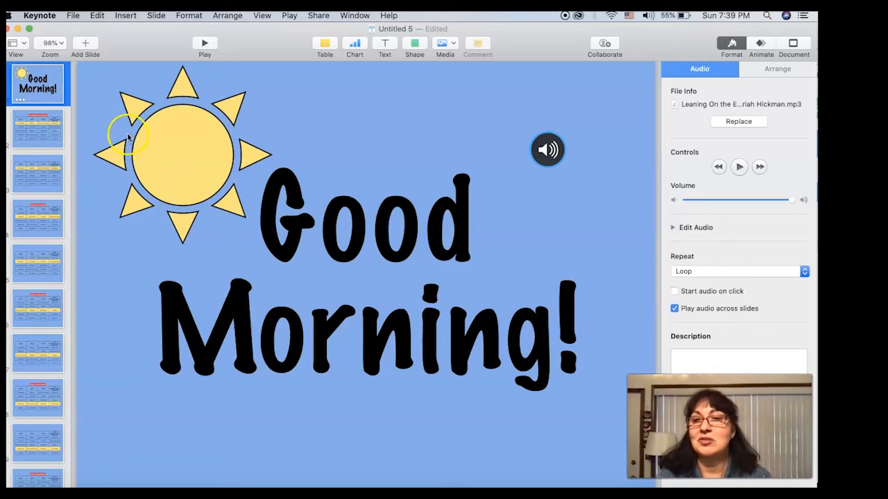
# Step: Copy the looping audio object from the "Good Morning!" slide
pyautogui.click(549, 152)
pyautogui.click(548, 151)
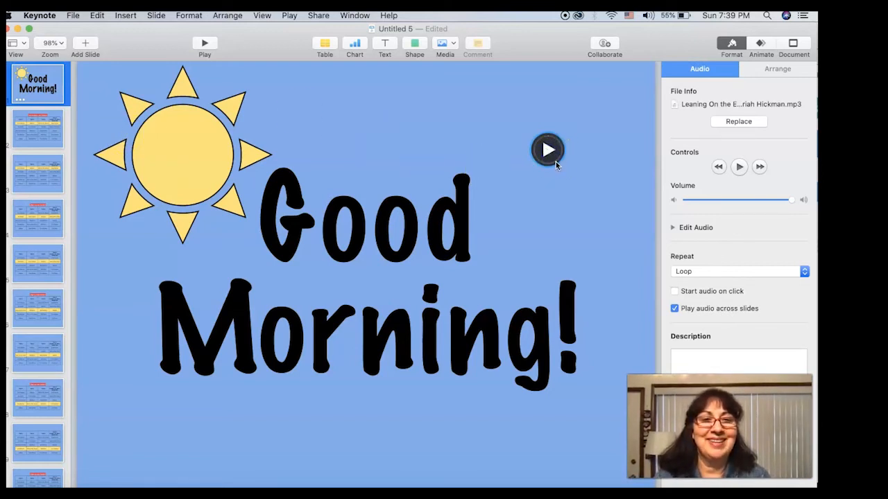
pyautogui.rightClick(555, 160)
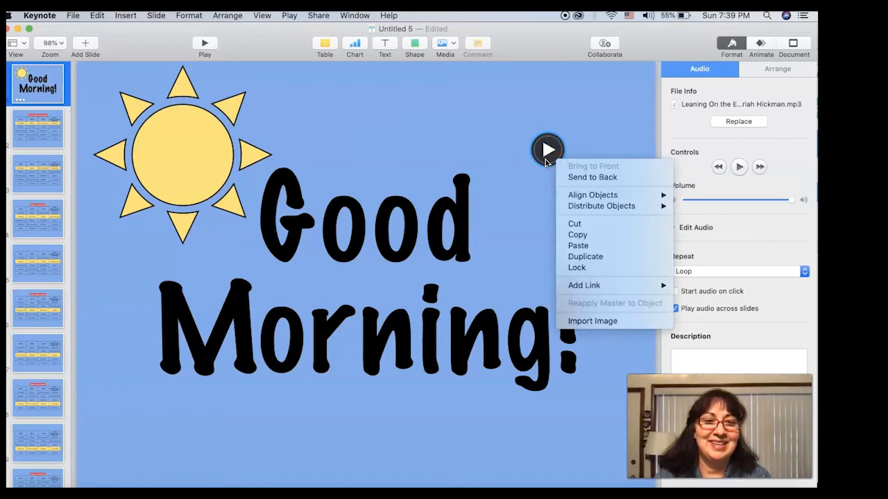
pyautogui.click(547, 165)
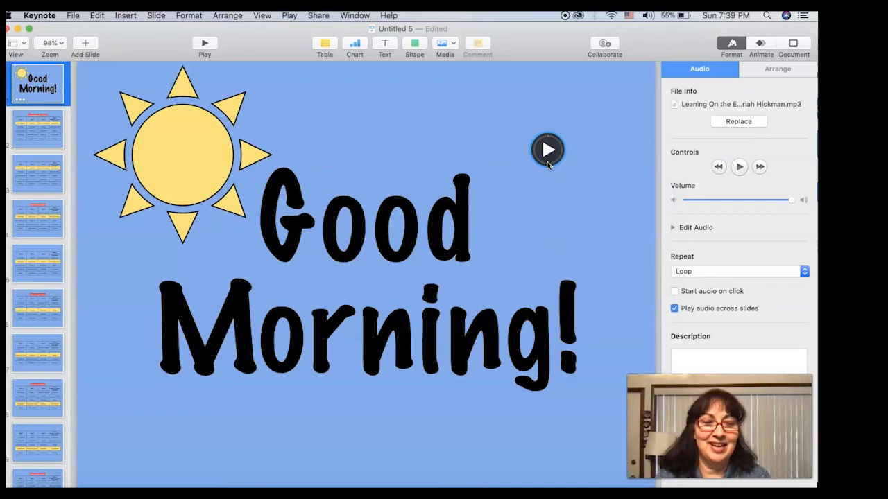
pyautogui.rightClick(545, 163)
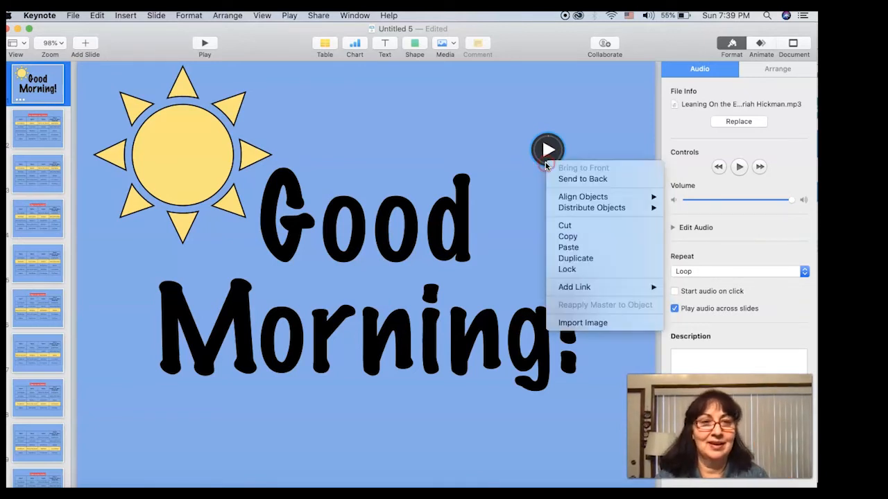
pyautogui.click(570, 236)
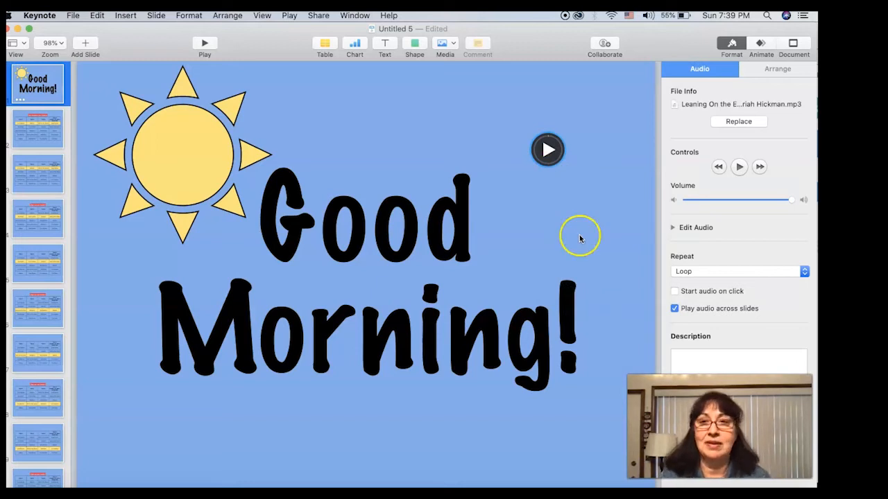
# Step: Paste the copied audio onto the second slide and move it above the table's Team 4 header
pyautogui.click(38, 131)
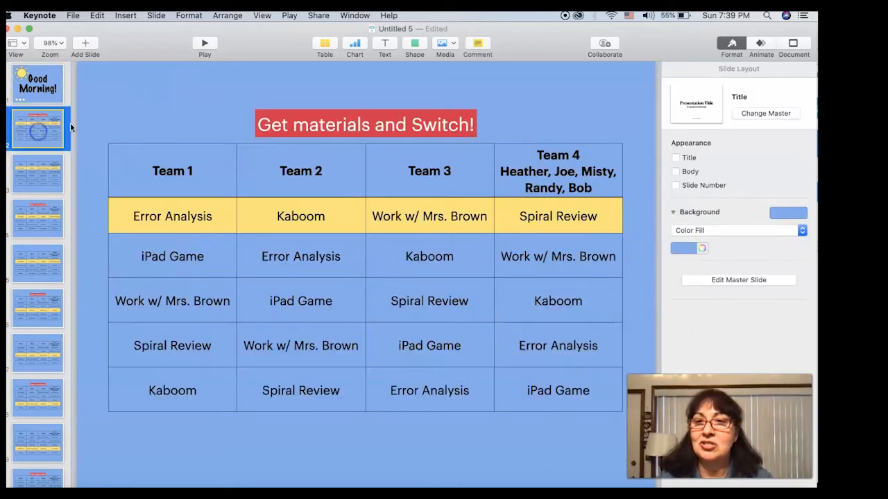
pyautogui.rightClick(518, 94)
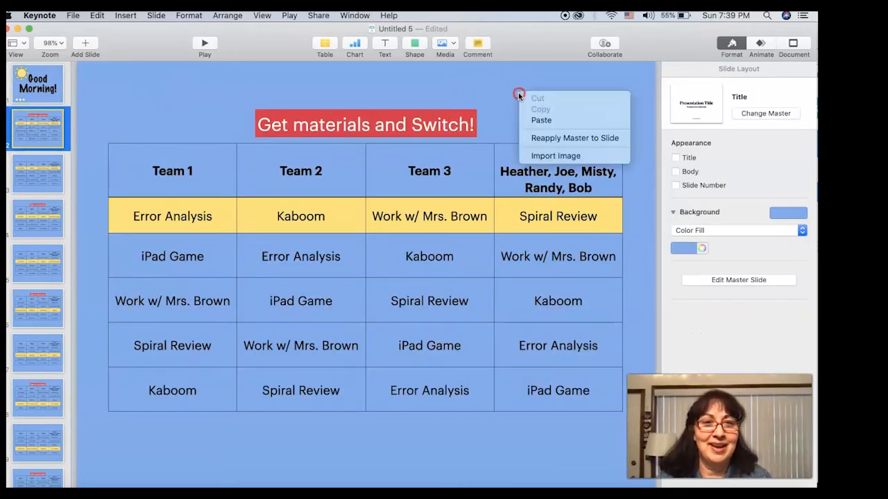
pyautogui.click(535, 120)
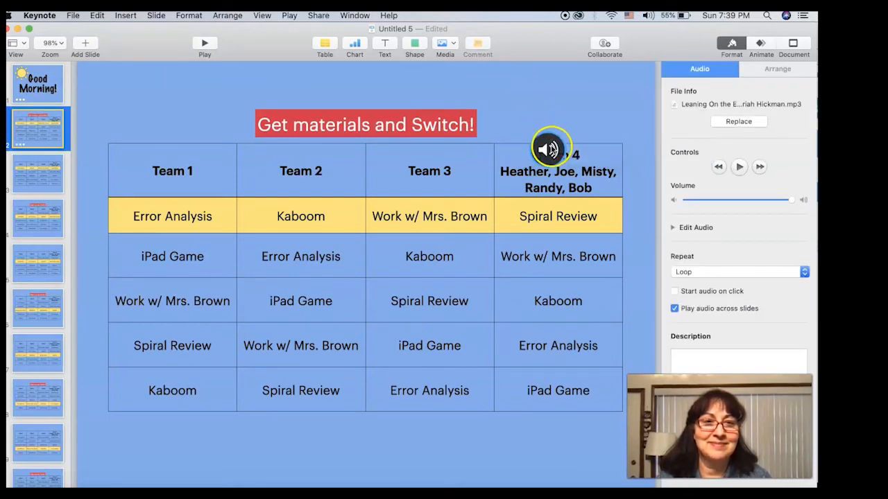
pyautogui.moveTo(548, 149); pyautogui.dragTo(560, 105)
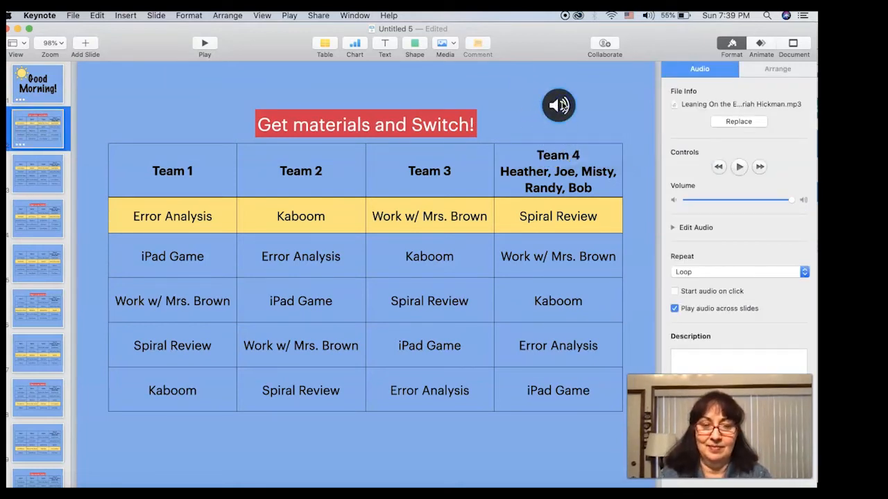